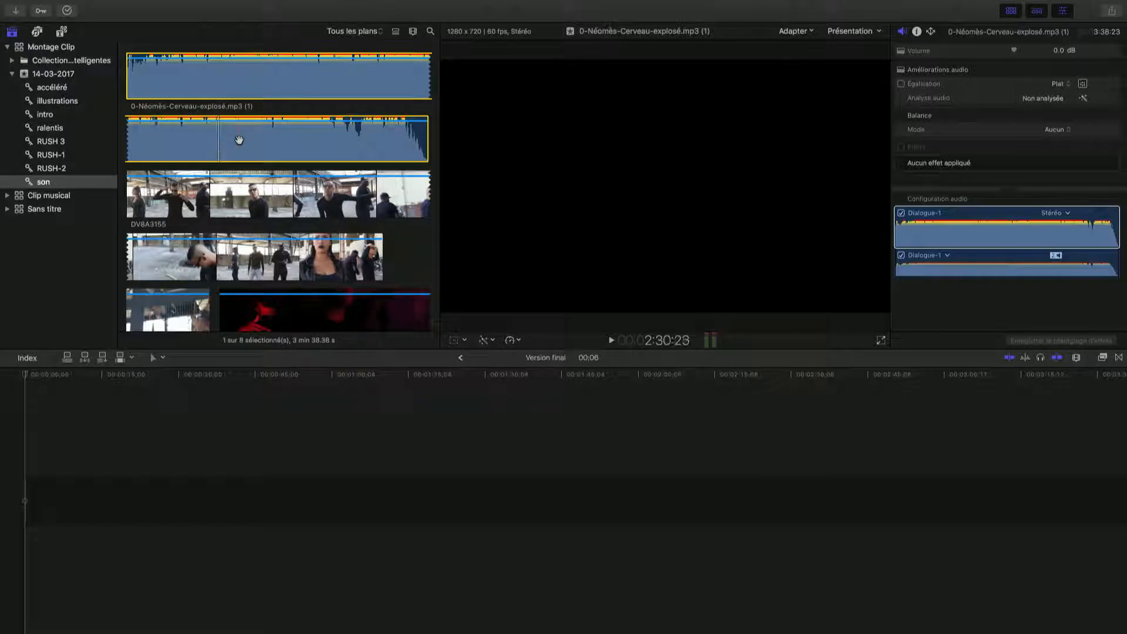
Add the track 0-Néomès-Cerveau-explosé.mp3 (1) to the start of the empty timeline and connect clip DV8A3155 above it.
{"action": "left_click_drag", "start_coordinate": [242, 139], "coordinate": [20, 508]}
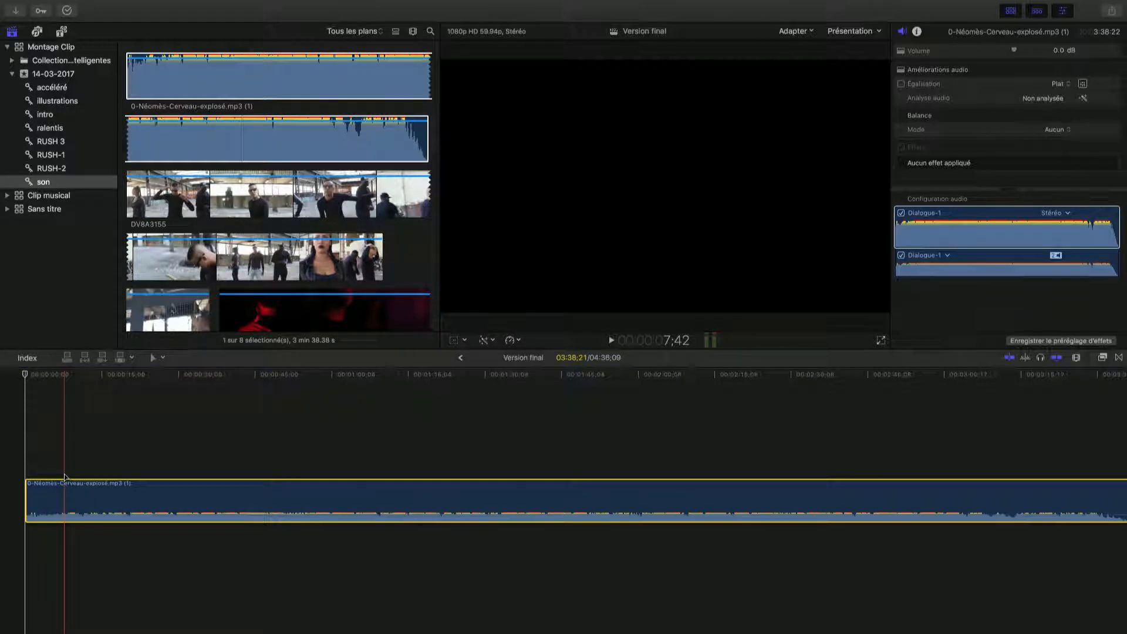
{"action": "left_click", "coordinate": [197, 193]}
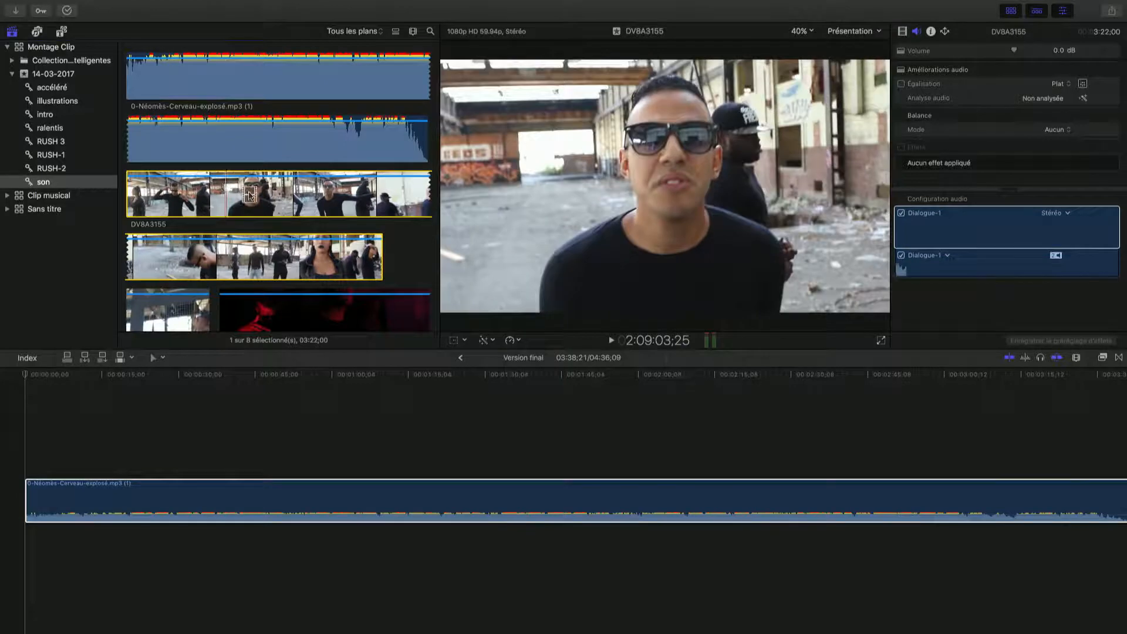
{"action": "left_click_drag", "start_coordinate": [249, 195], "coordinate": [76, 427]}
{"action": "left_click_drag", "start_coordinate": [142, 441], "coordinate": [76, 434]}
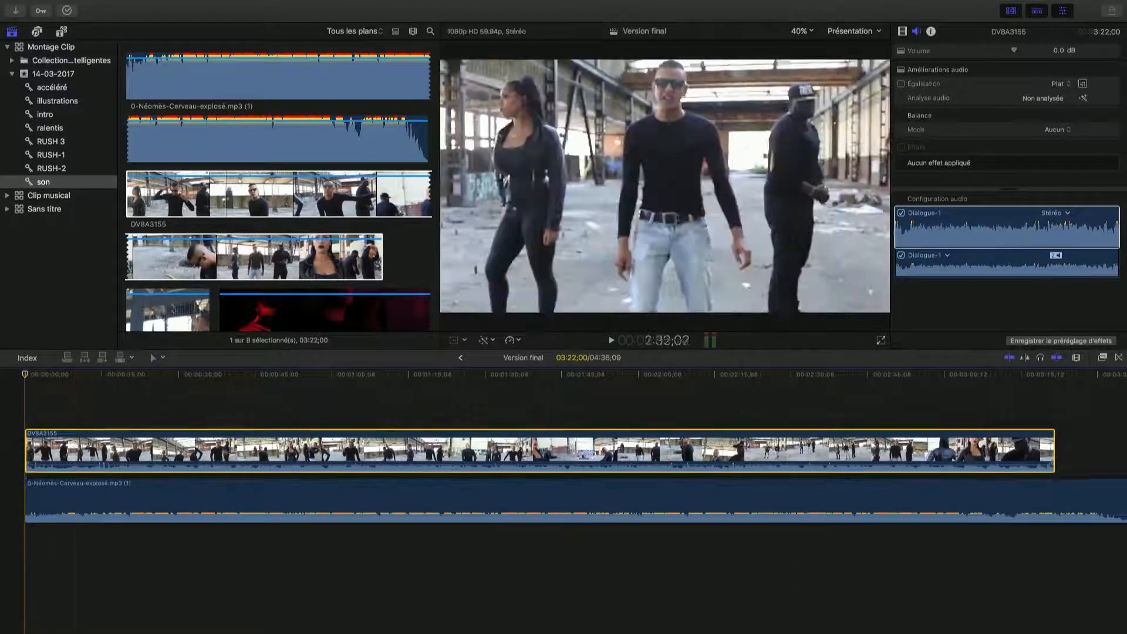
Try marking clip DV8A3155 in the timeline at 00:00:14;35 as a sync reference, and delete that marker.
{"action": "left_click", "coordinate": [1077, 359]}
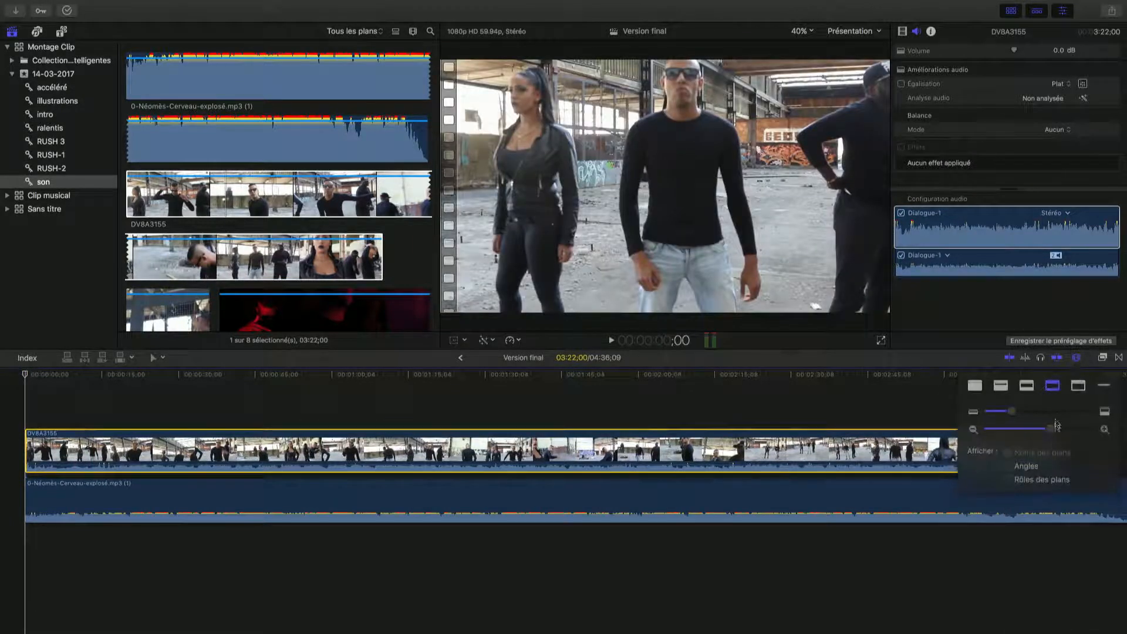
{"action": "left_click_drag", "start_coordinate": [1054, 431], "coordinate": [1070, 432]}
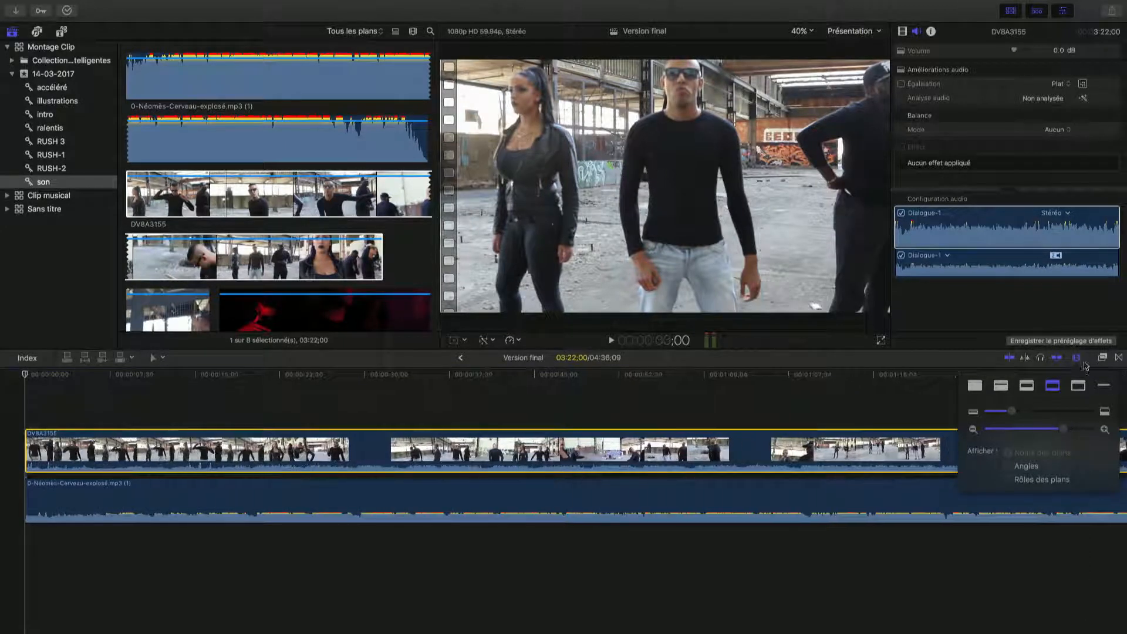
{"action": "left_click", "coordinate": [1081, 360]}
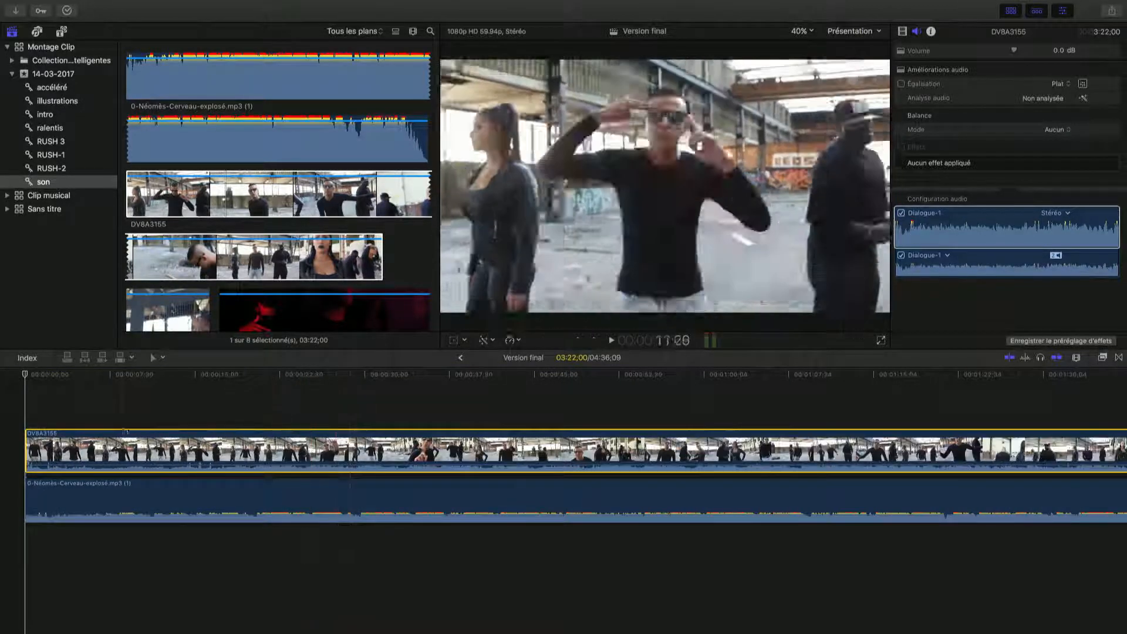
{"action": "left_click", "coordinate": [114, 416]}
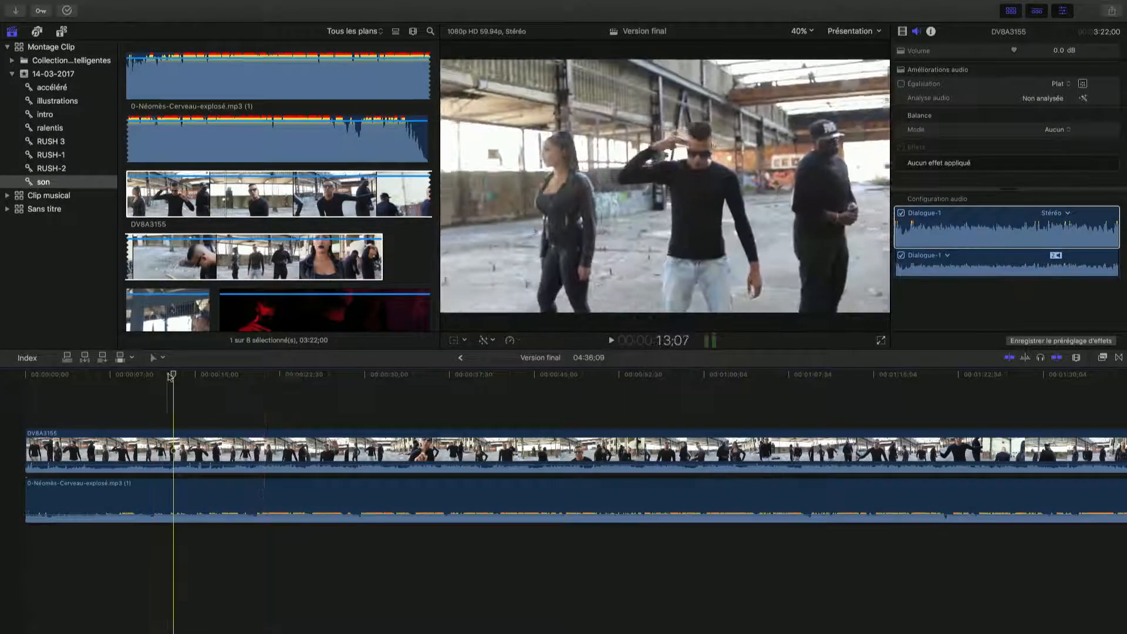
{"action": "mouse_move", "coordinate": [174, 375]}
{"action": "left_mouse_down"}
{"action": "mouse_move", "coordinate": [208, 376]}
{"action": "mouse_move", "coordinate": [191, 375]}
{"action": "left_mouse_up"}
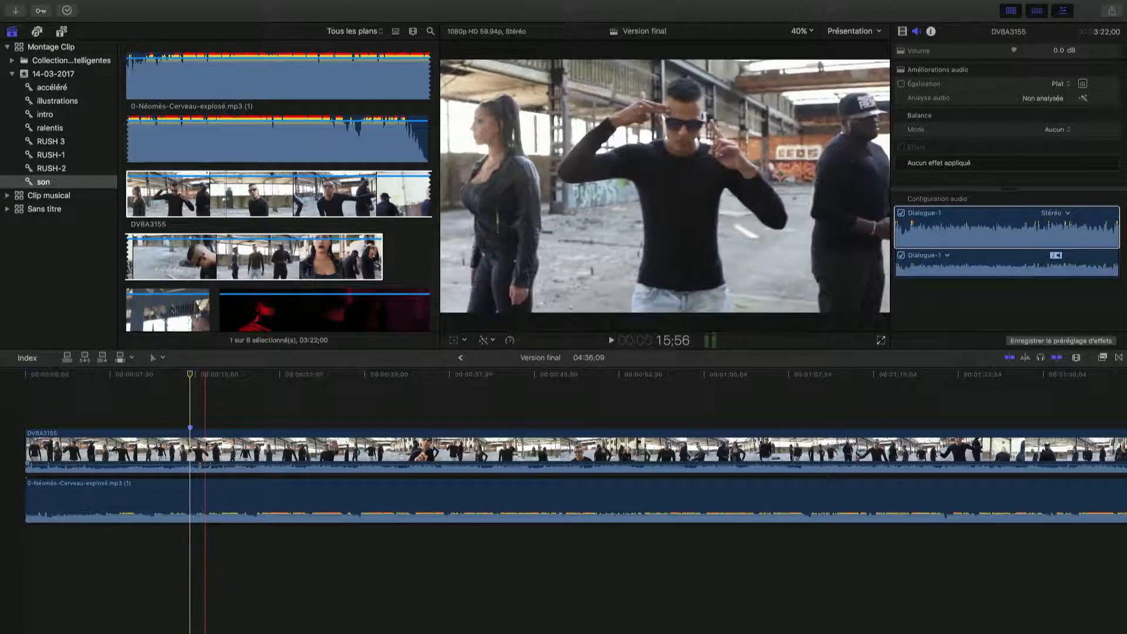
{"action": "left_click_drag", "start_coordinate": [205, 449], "coordinate": [239, 452]}
{"action": "double_click", "coordinate": [190, 428]}
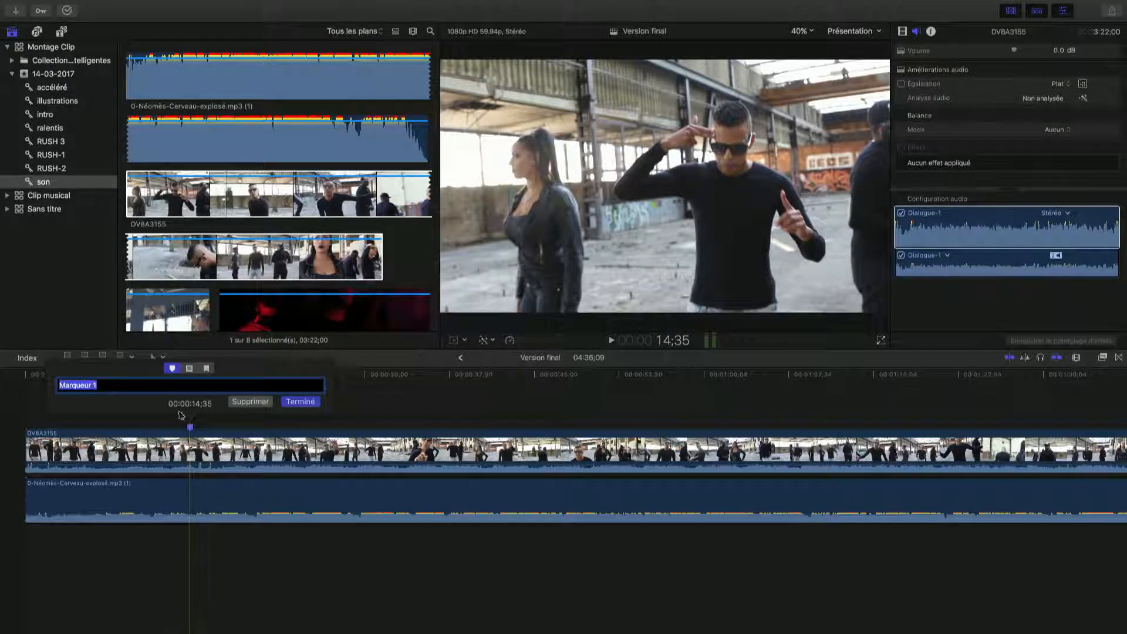
{"action": "left_click", "coordinate": [250, 401]}
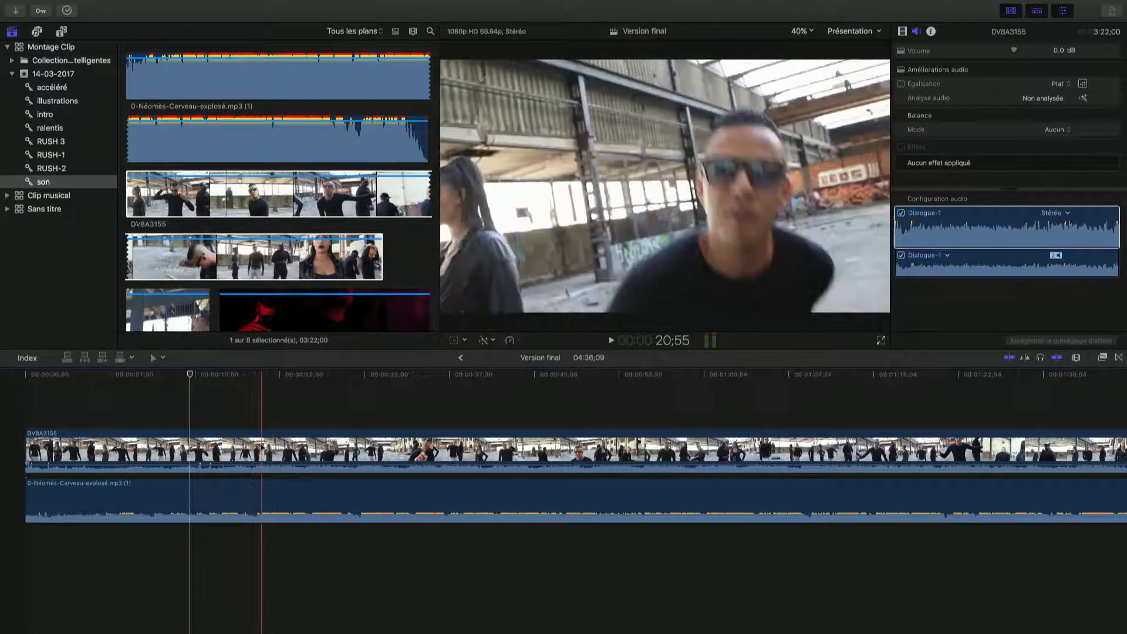
Try aligning clip DV8A3155 with the music by hand, shifting it along the track and back to the timeline start.
{"action": "left_click", "coordinate": [262, 448]}
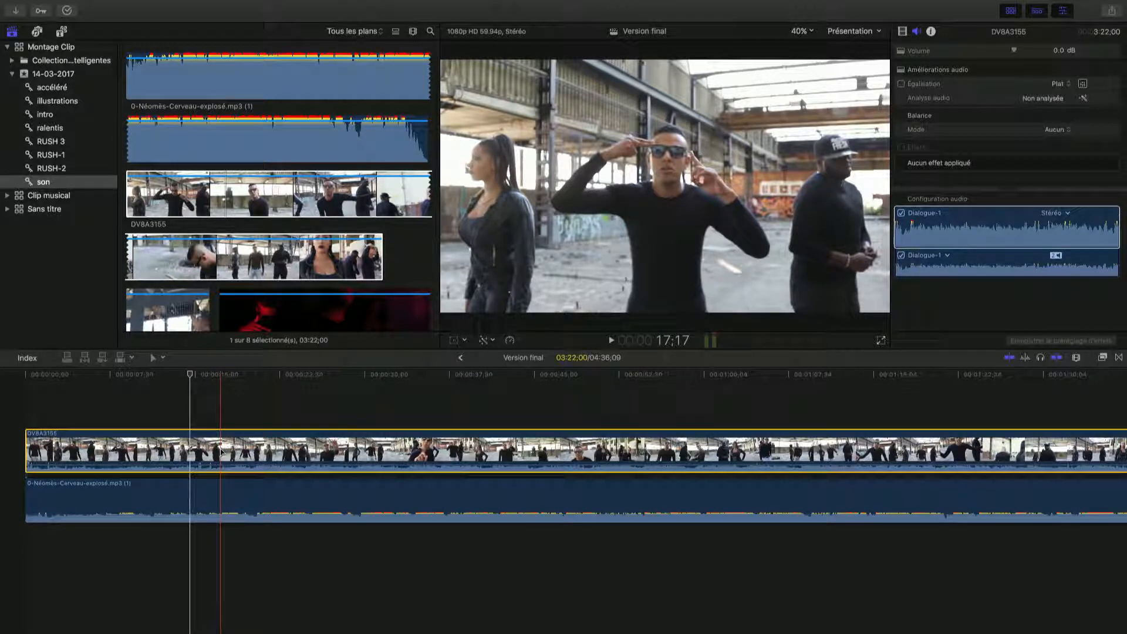
{"action": "left_click_drag", "start_coordinate": [235, 452], "coordinate": [263, 454]}
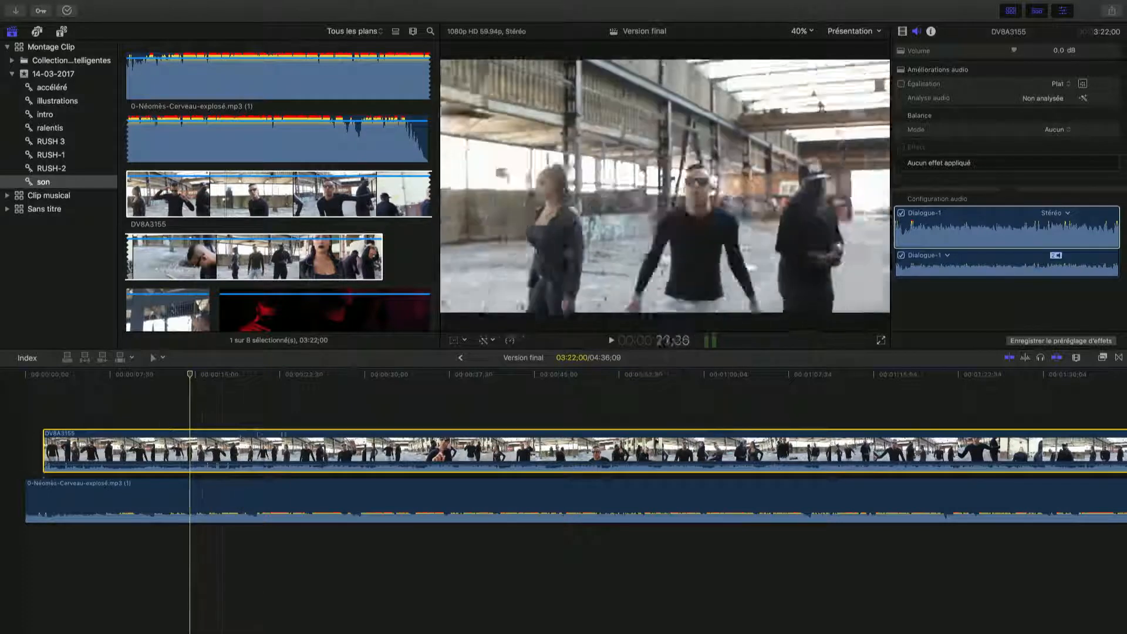
{"action": "left_click_drag", "start_coordinate": [242, 451], "coordinate": [182, 451]}
{"action": "left_click", "coordinate": [165, 503]}
{"action": "left_click", "coordinate": [174, 453]}
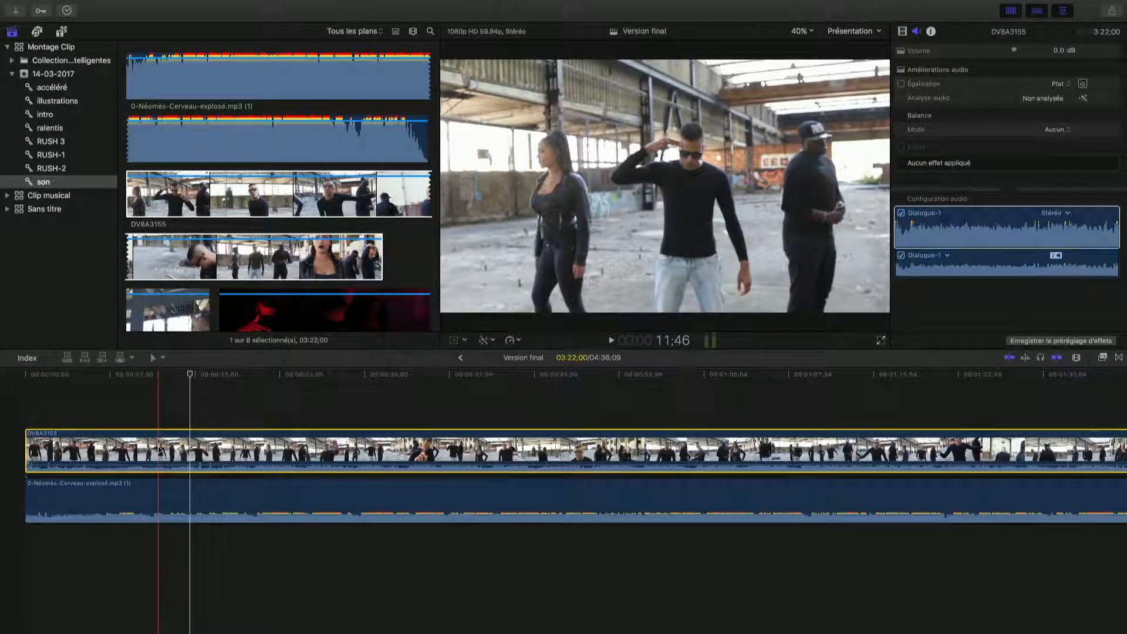
Clear the timeline by deleting clip DV8A3155, the music track and the leftover gap.
{"action": "key", "text": "Delete"}
{"action": "left_click", "coordinate": [158, 495]}
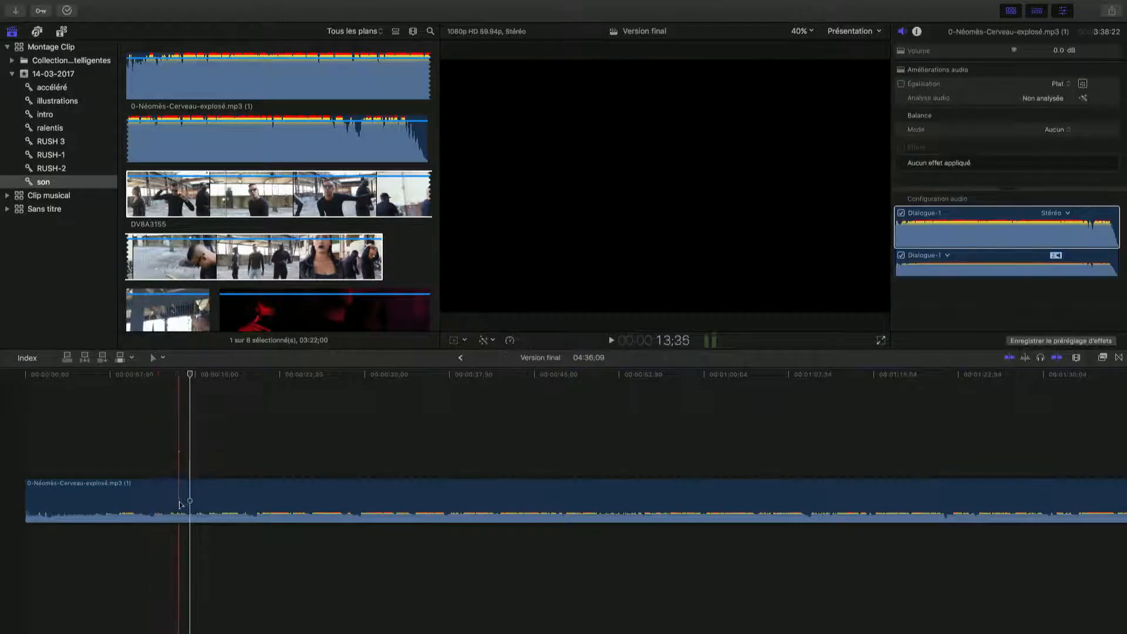
{"action": "key", "text": "Delete"}
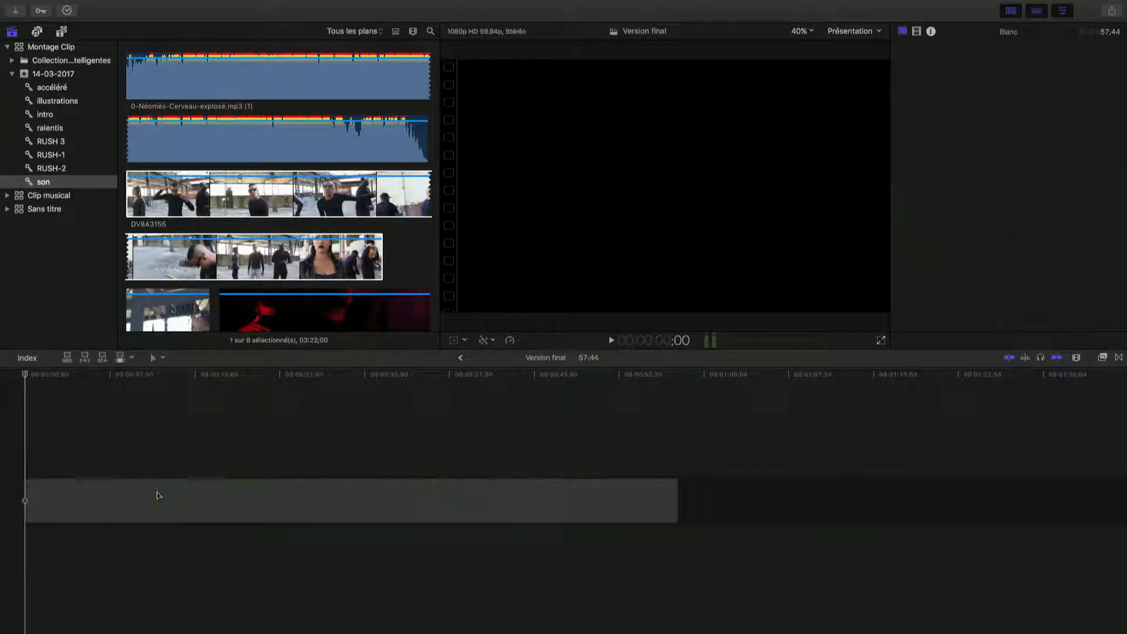
{"action": "left_click", "coordinate": [146, 495]}
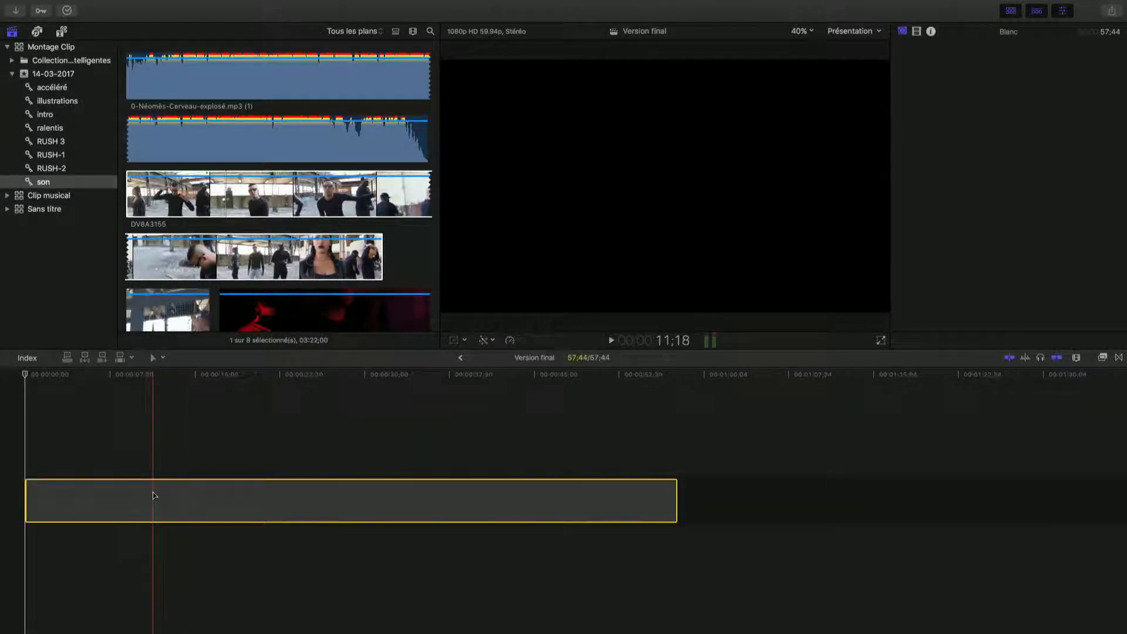
{"action": "key", "text": "Delete"}
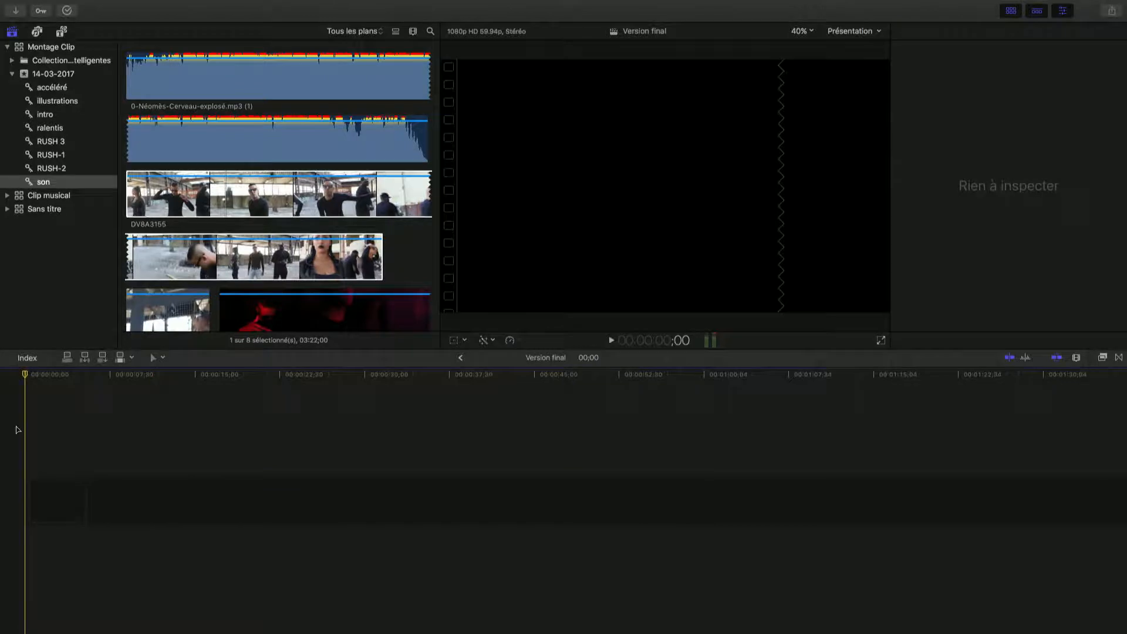
Select the music file 0-Néomès-Cerveau-explosé.mp3 (1) together with clip DV8A3155 in the son collection and start synchronizing them.
{"action": "left_click", "coordinate": [274, 236]}
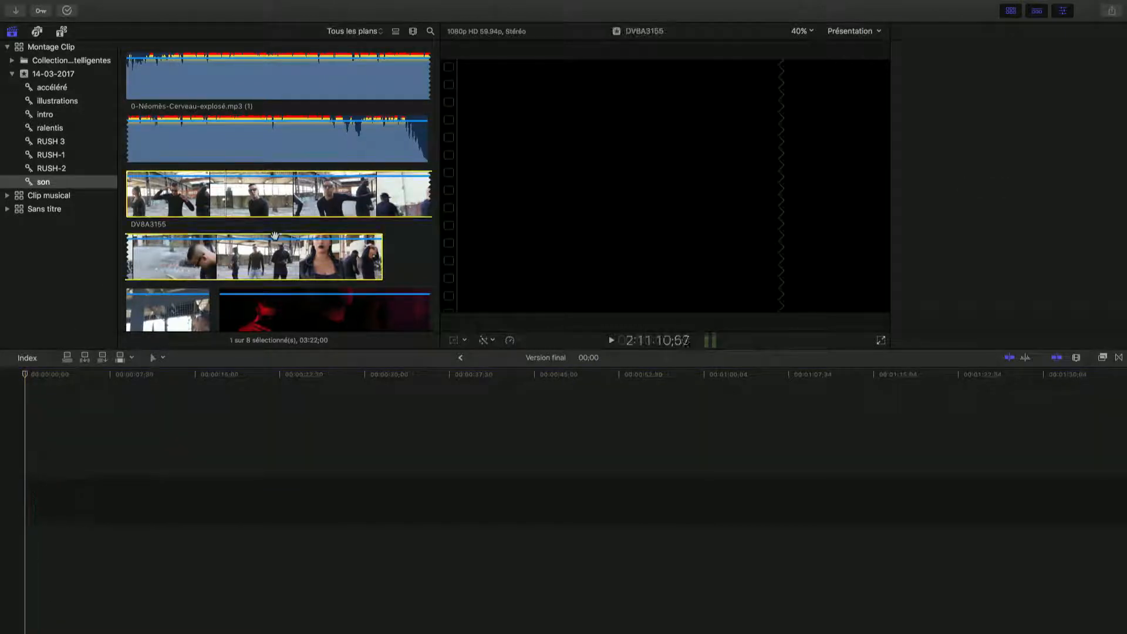
{"action": "left_click", "coordinate": [411, 242]}
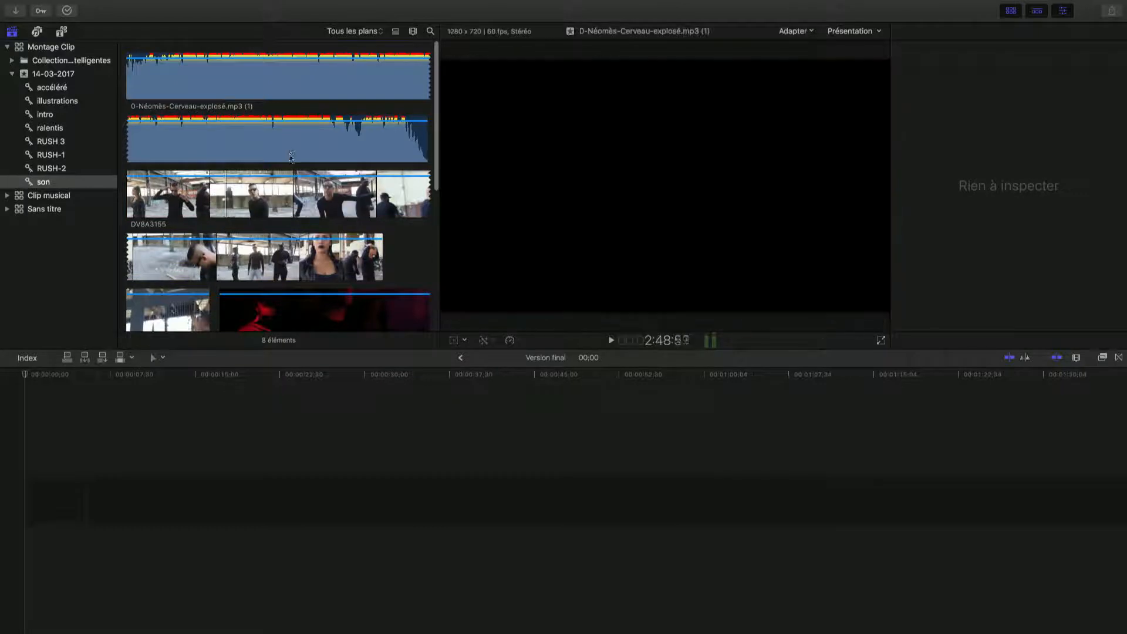
{"action": "left_click", "coordinate": [291, 148]}
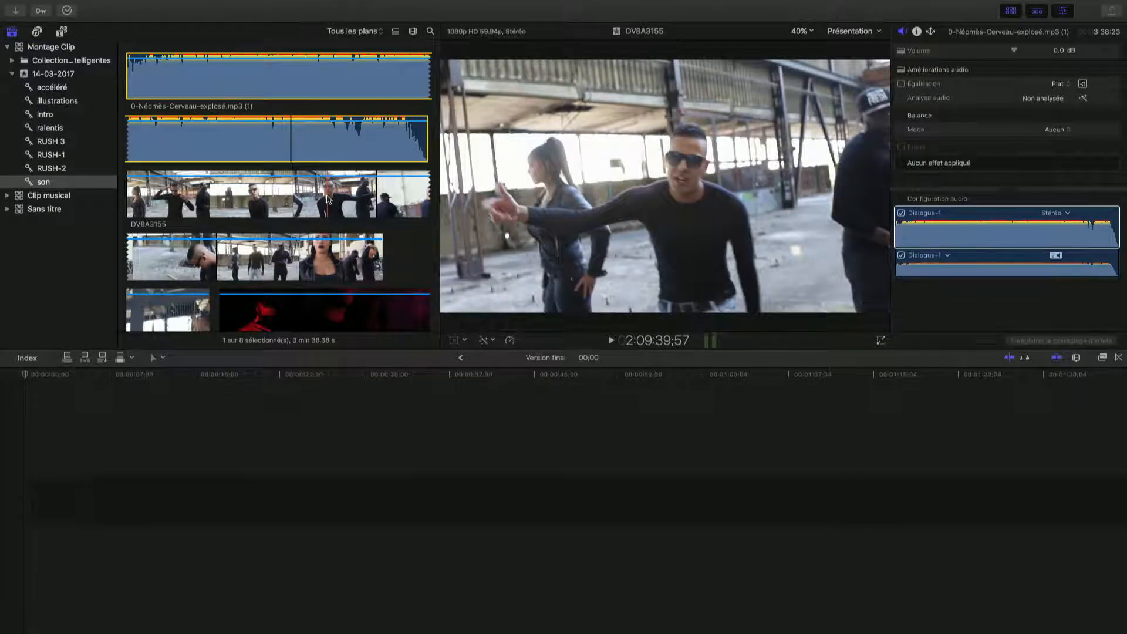
{"action": "left_click", "coordinate": [327, 200], "text": "super"}
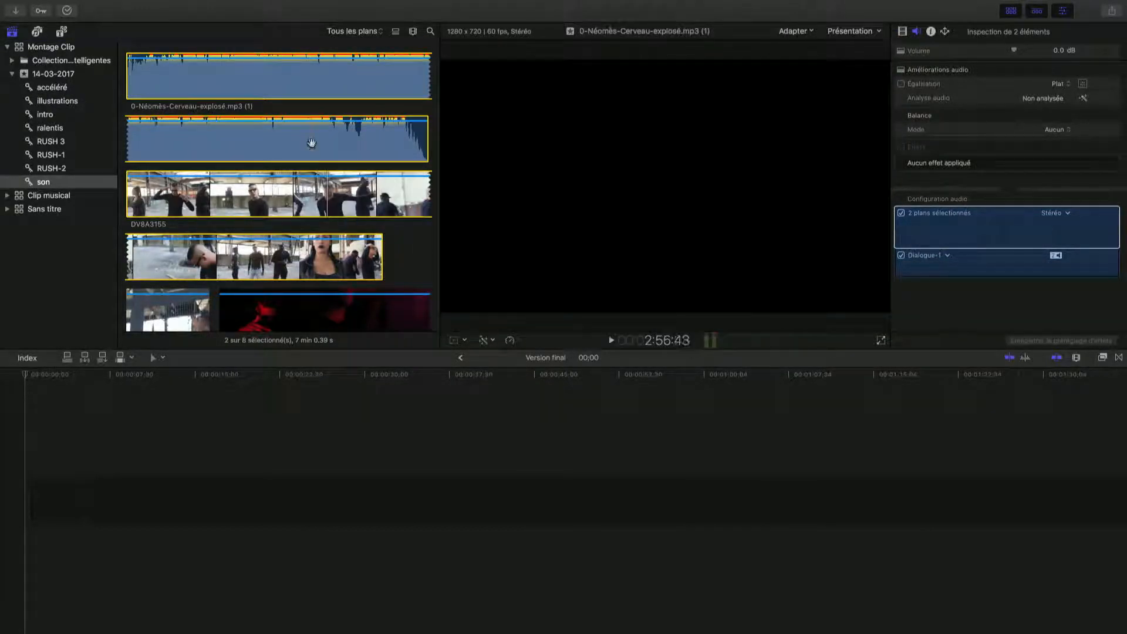
{"action": "scroll", "coordinate": [312, 143], "scroll_direction": "up", "scroll_amount": 1}
{"action": "right_click", "coordinate": [312, 145]}
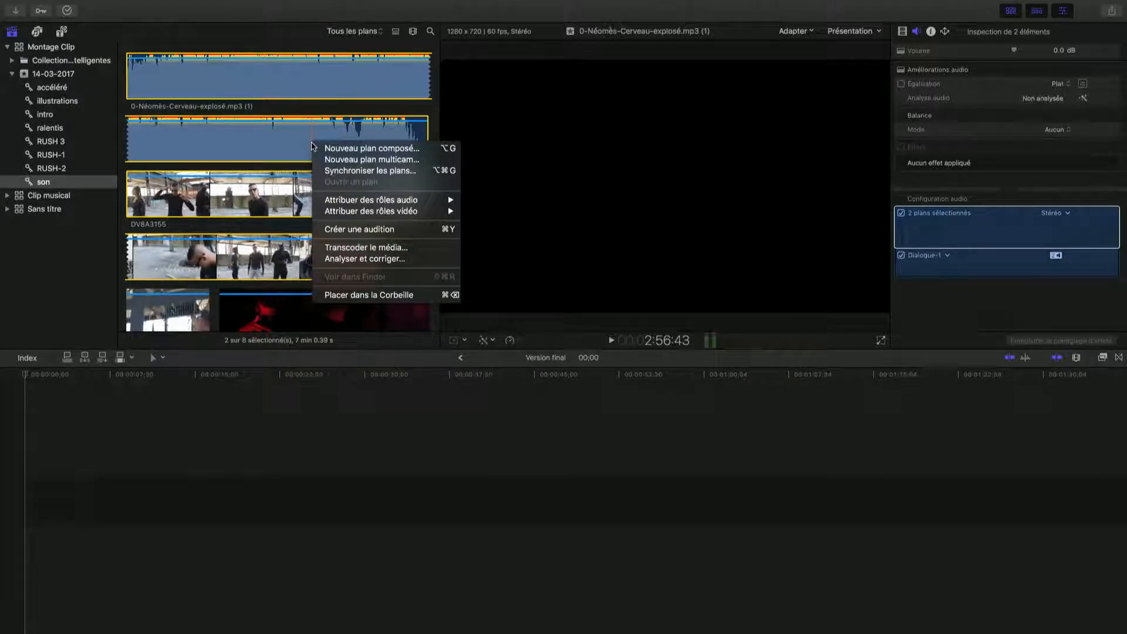
{"action": "left_click", "coordinate": [366, 171]}
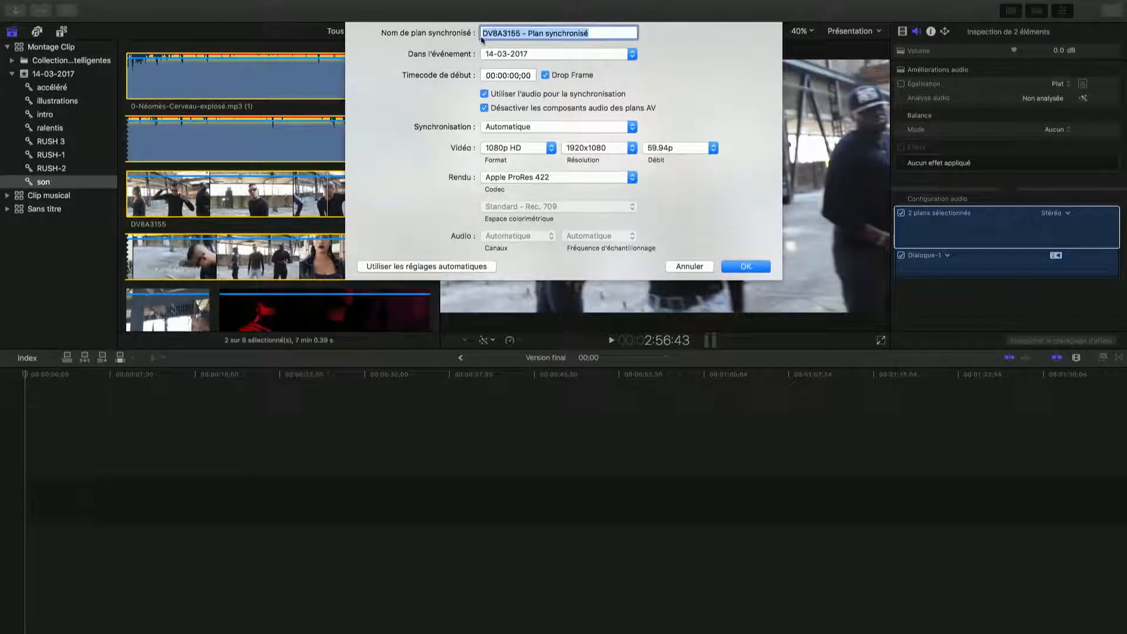
Name the synchronized clip "Plan synchronisé" and create it using audio for the synchronization.
{"action": "left_click_drag", "start_coordinate": [601, 32], "coordinate": [462, 33]}
{"action": "left_click", "coordinate": [606, 37]}
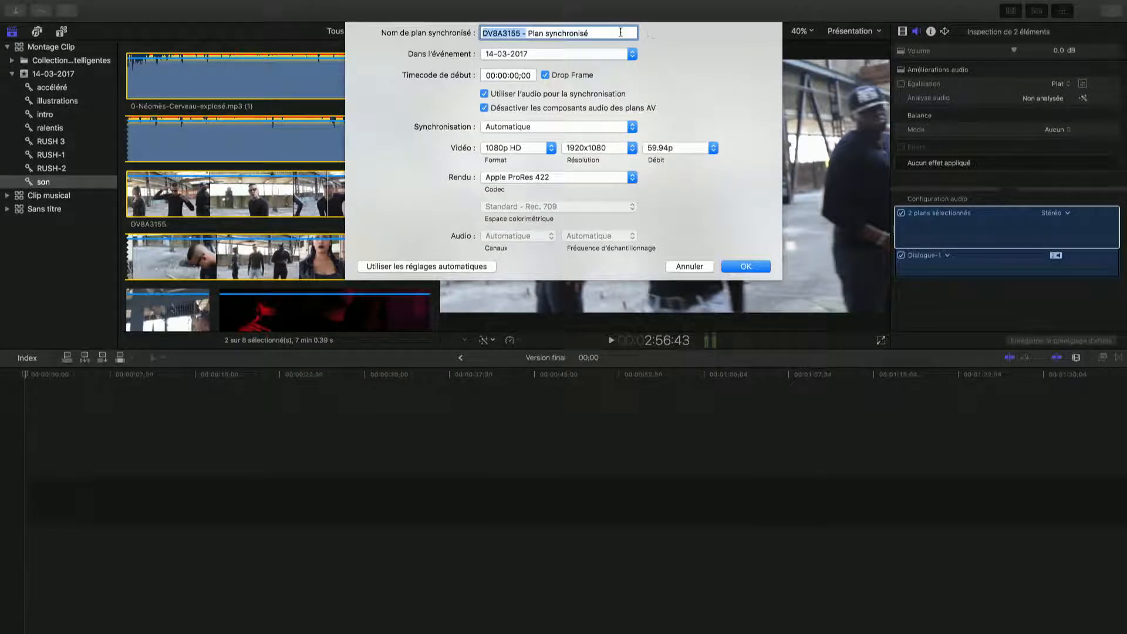
{"action": "key", "text": "BackSpace"}
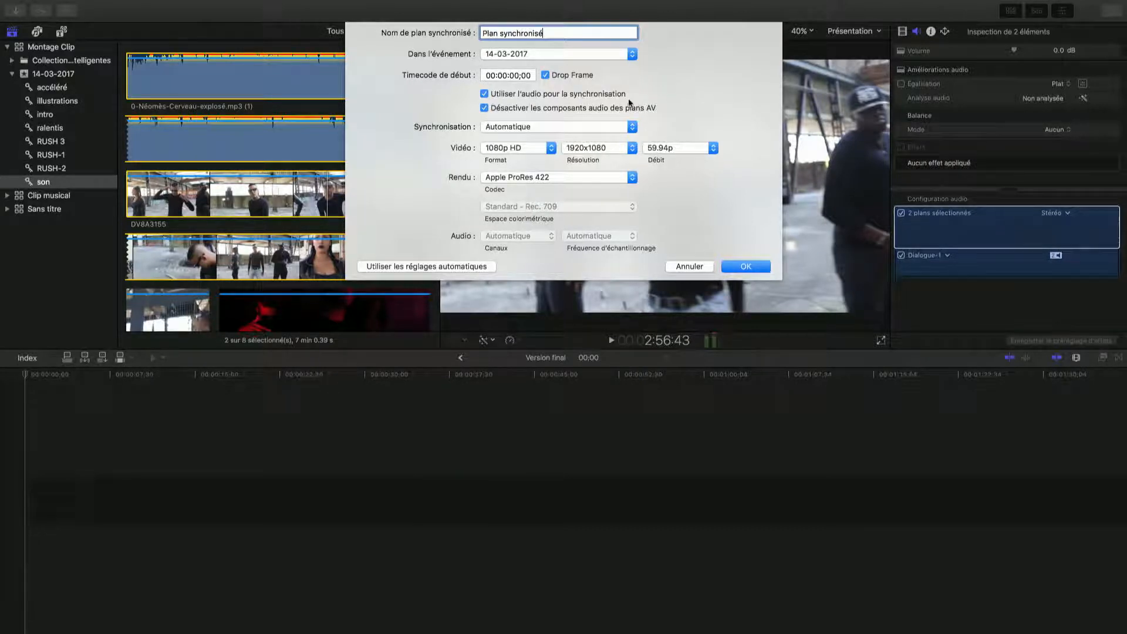
{"action": "left_click", "coordinate": [484, 94]}
{"action": "left_click", "coordinate": [745, 267]}
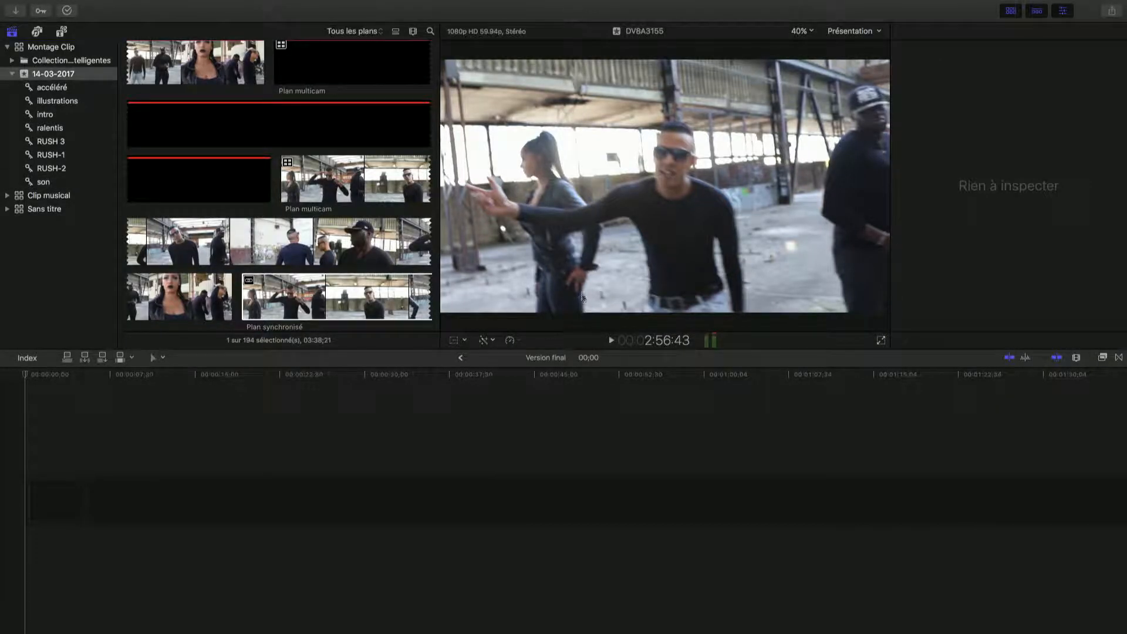
Find the Plan synchronisé clip in the 14-03-2017 event and place it at the start of the Version final timeline.
{"action": "left_click", "coordinate": [344, 196]}
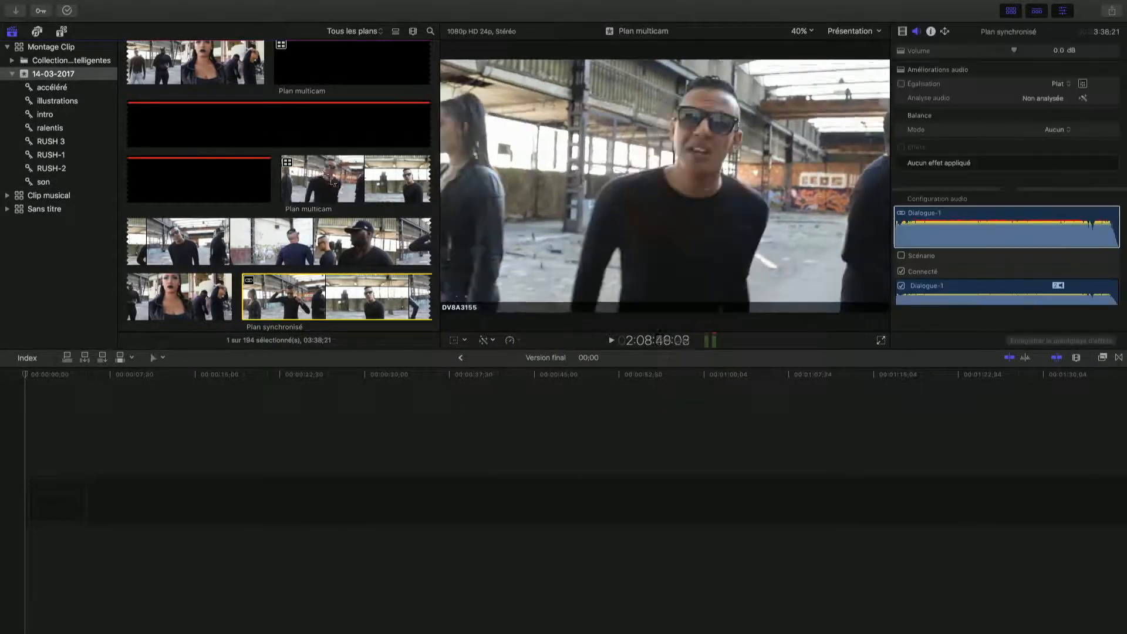
{"action": "scroll", "coordinate": [305, 143], "scroll_direction": "up", "scroll_amount": 1}
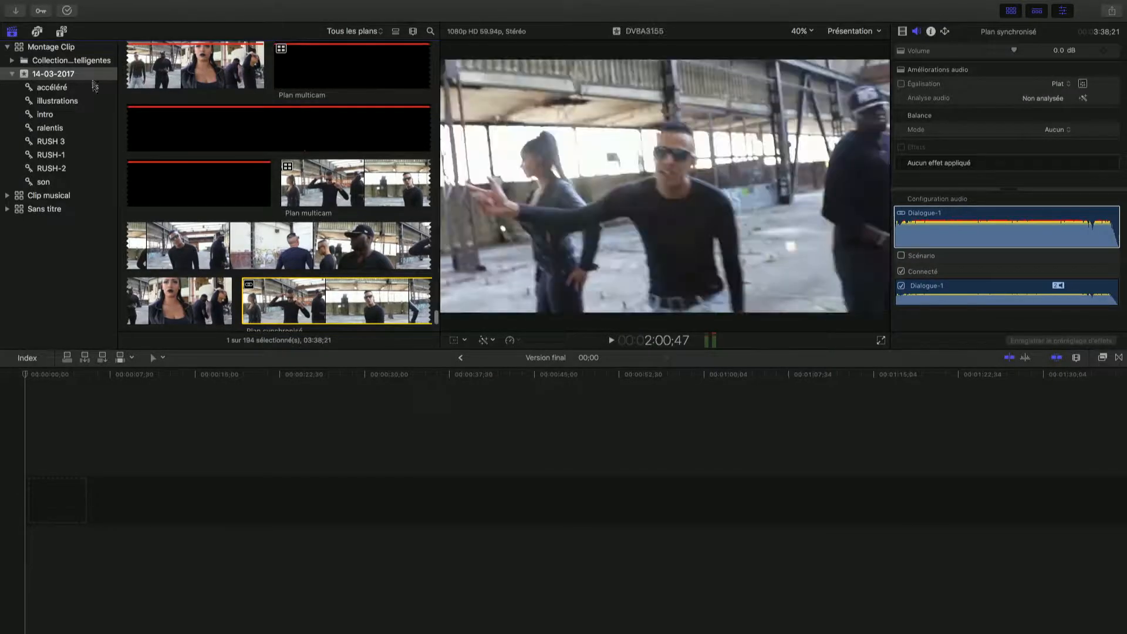
{"action": "scroll", "coordinate": [276, 128], "scroll_direction": "down", "scroll_amount": 5}
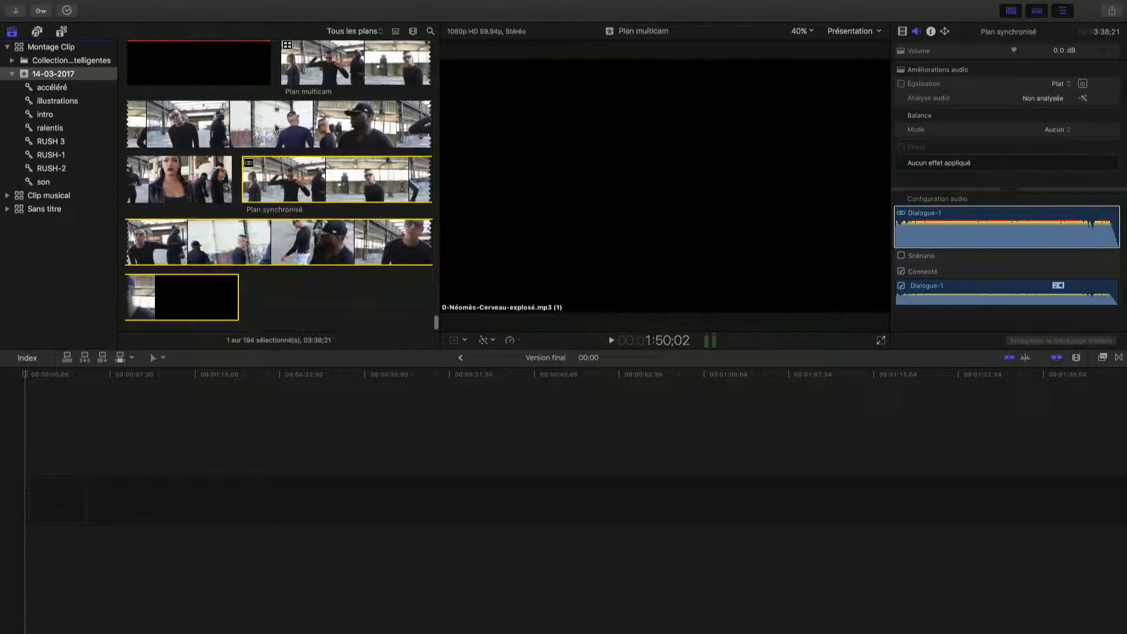
{"action": "scroll", "coordinate": [277, 130], "scroll_direction": "down", "scroll_amount": 1}
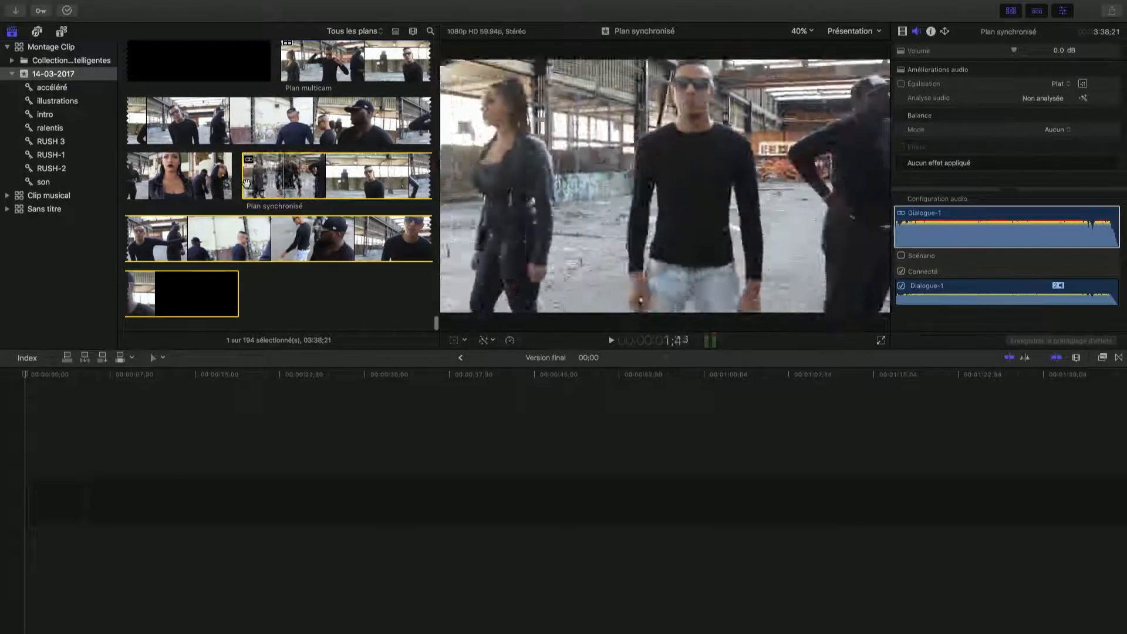
{"action": "left_click_drag", "start_coordinate": [271, 176], "coordinate": [26, 503]}
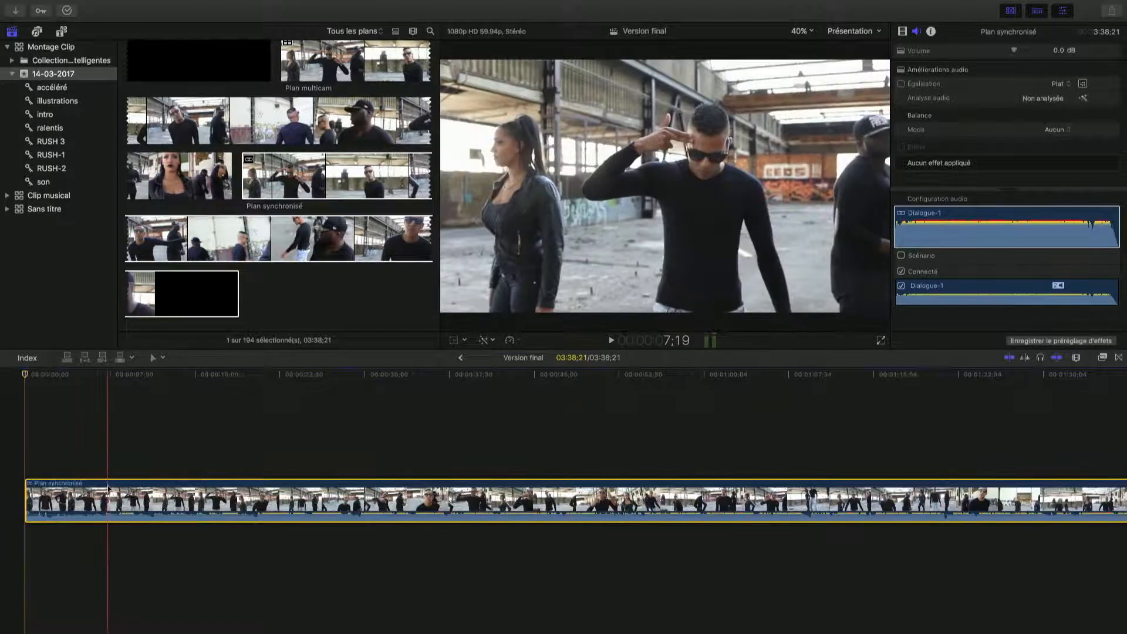
Play the synchronized clip from about 00:00:06;41 to check that picture and music match.
{"action": "left_click_drag", "start_coordinate": [25, 374], "coordinate": [97, 380]}
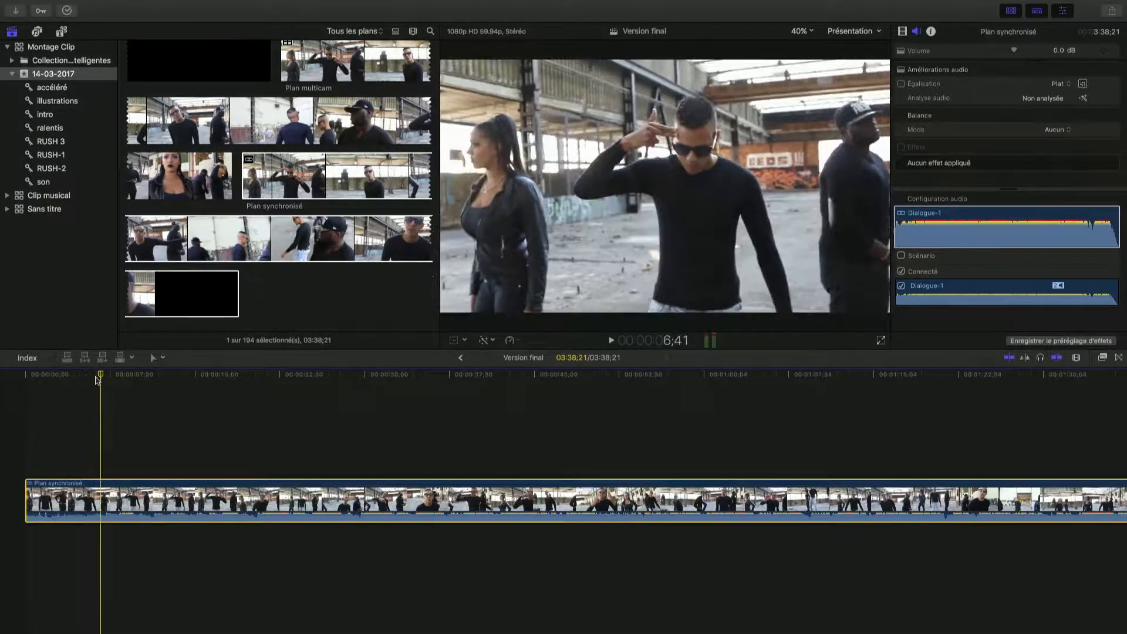
{"action": "key", "text": "space"}
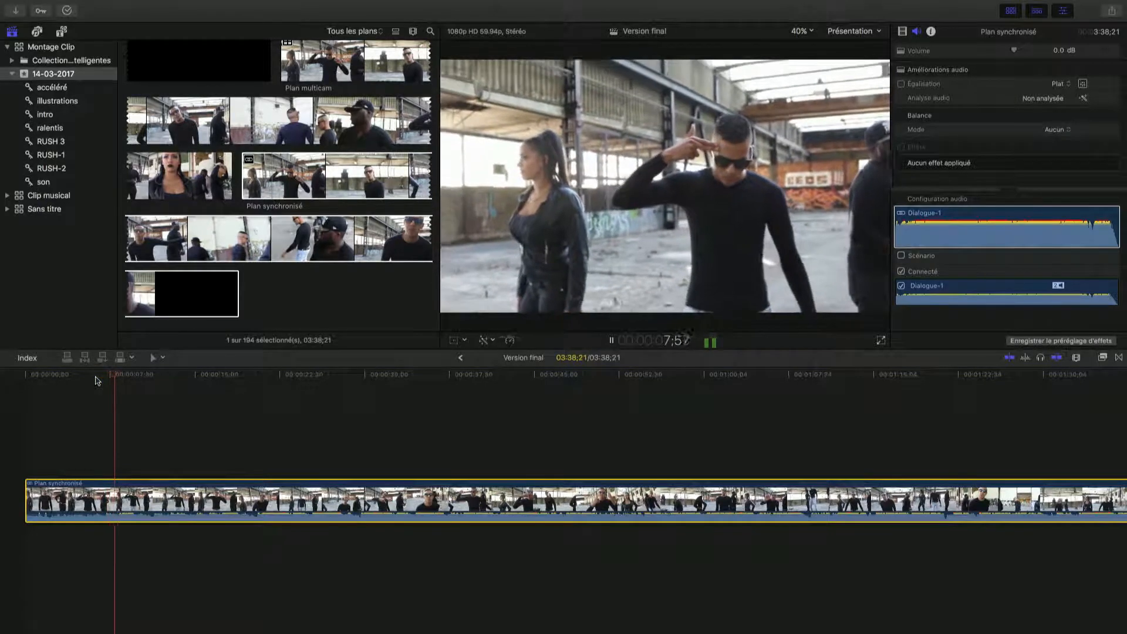
{"action": "key", "text": "space"}
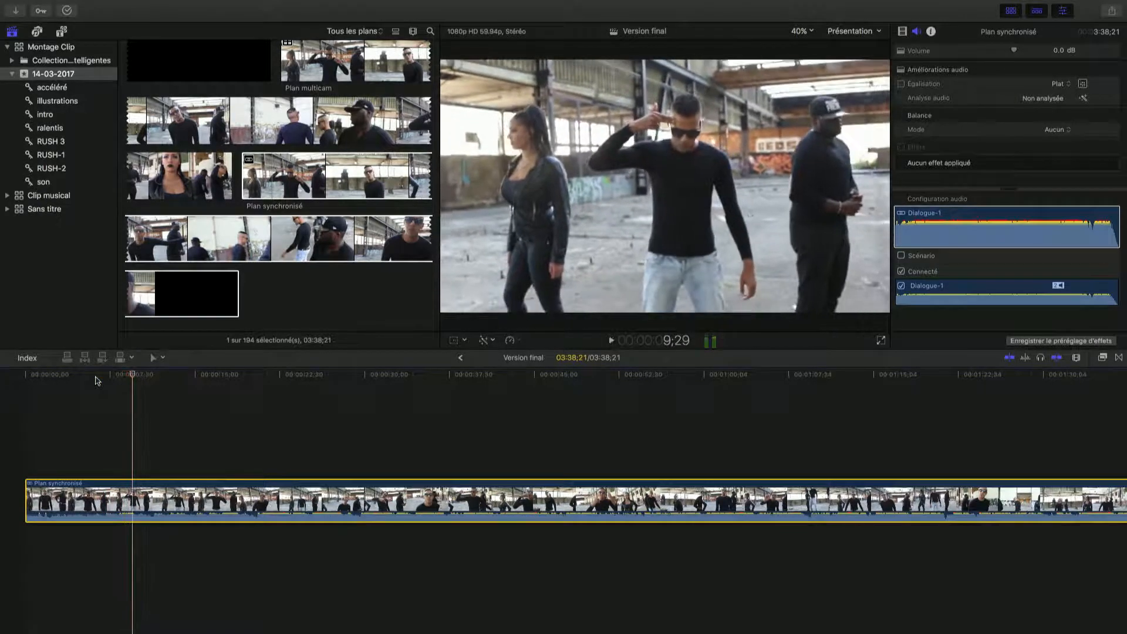